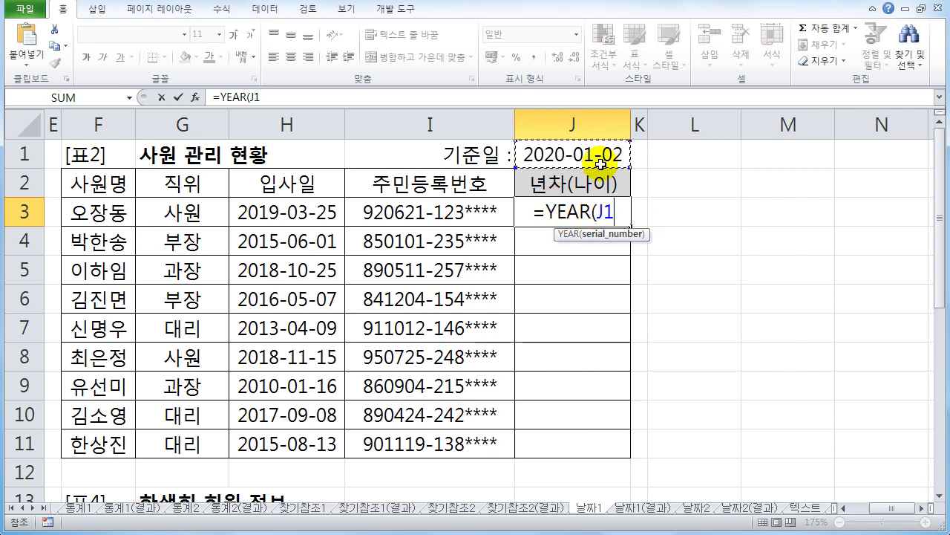
Complete the service-years formula in J3 as =YEAR($J$1)-YEAR(H3), with an absolute reference to the base date
key(F4)
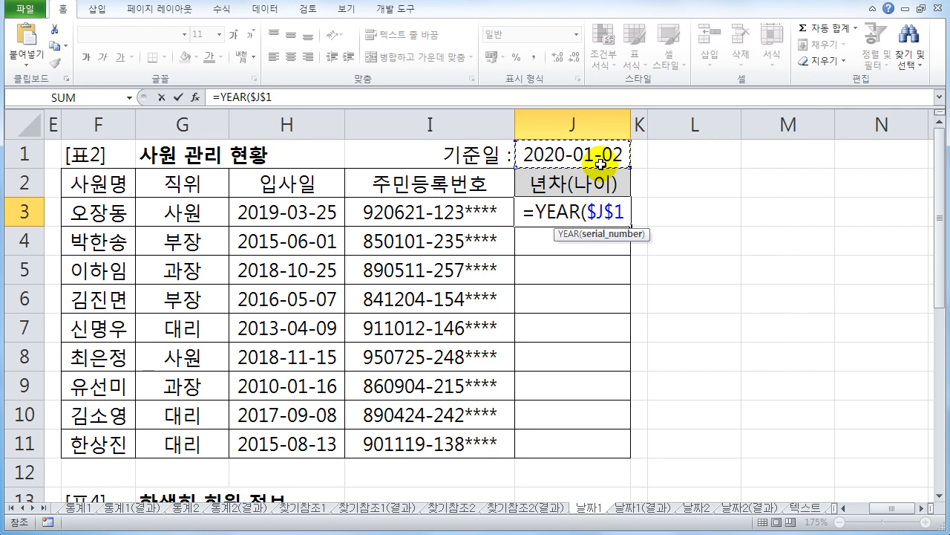
text())
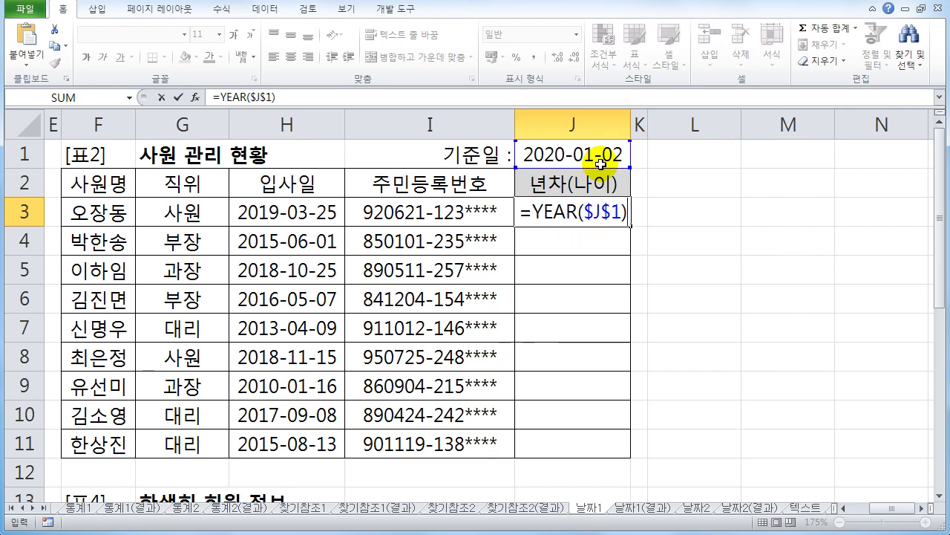
text(-)
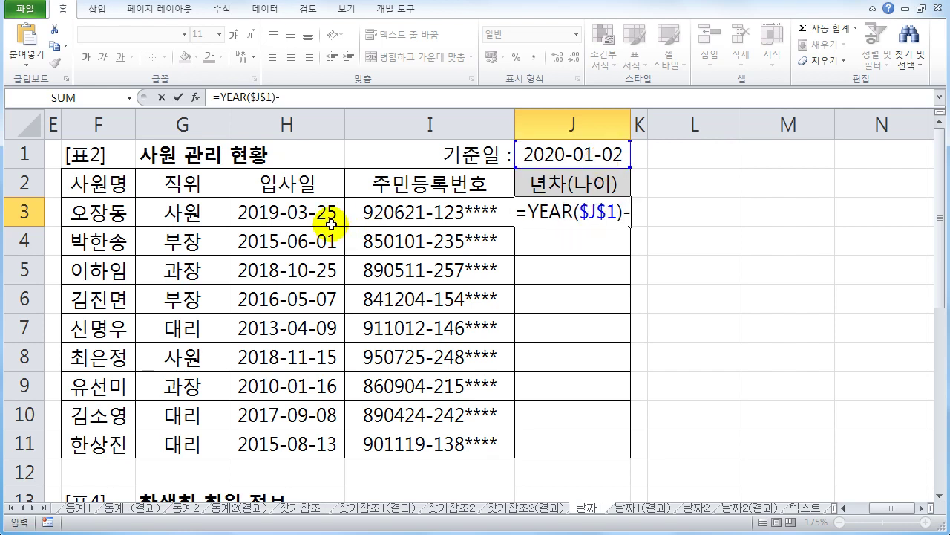
text(y)
double_click(657, 237)
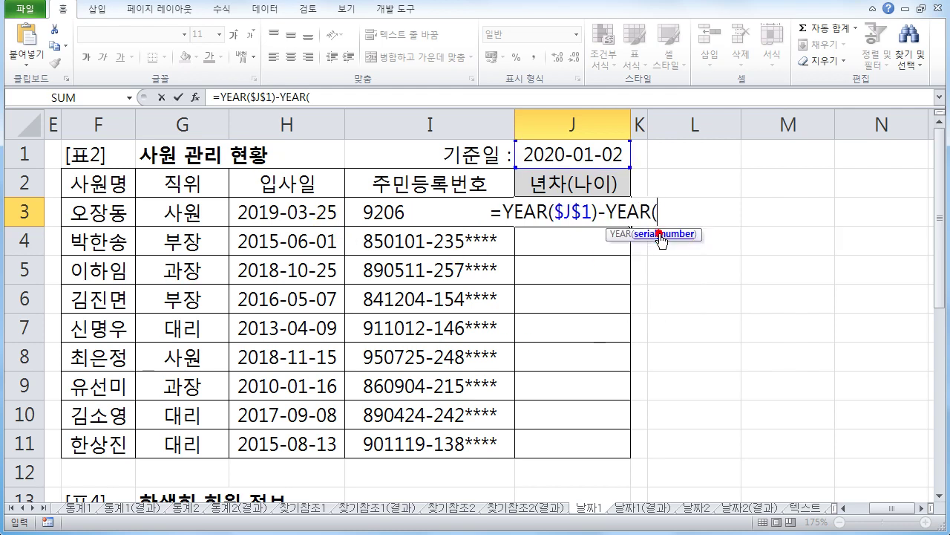
click(282, 214)
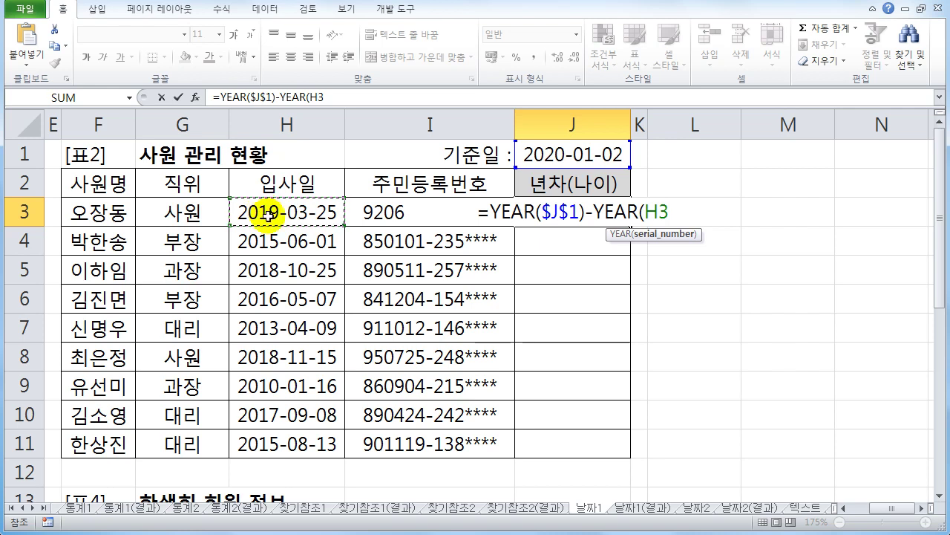
text())
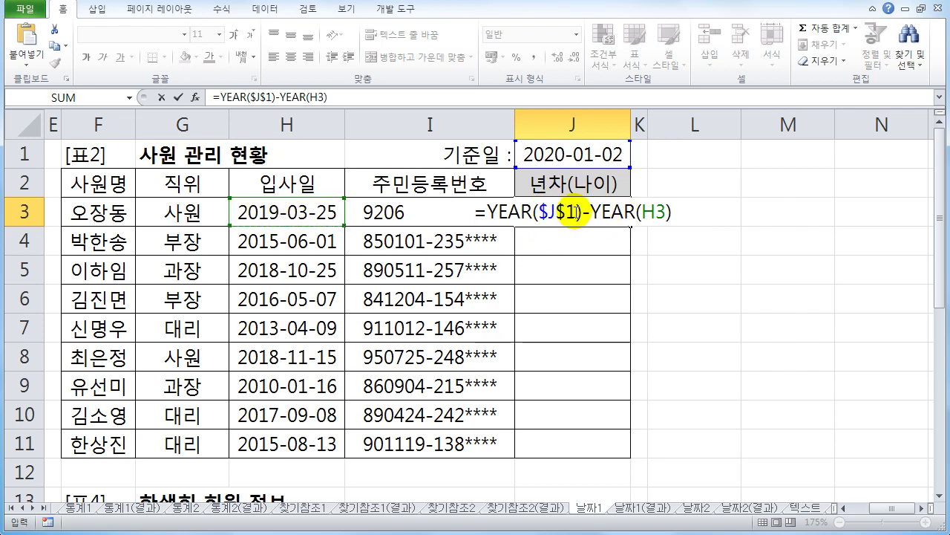
key(Return)
Append &"년차(" to the end of the formula in J3
double_click(599, 215)
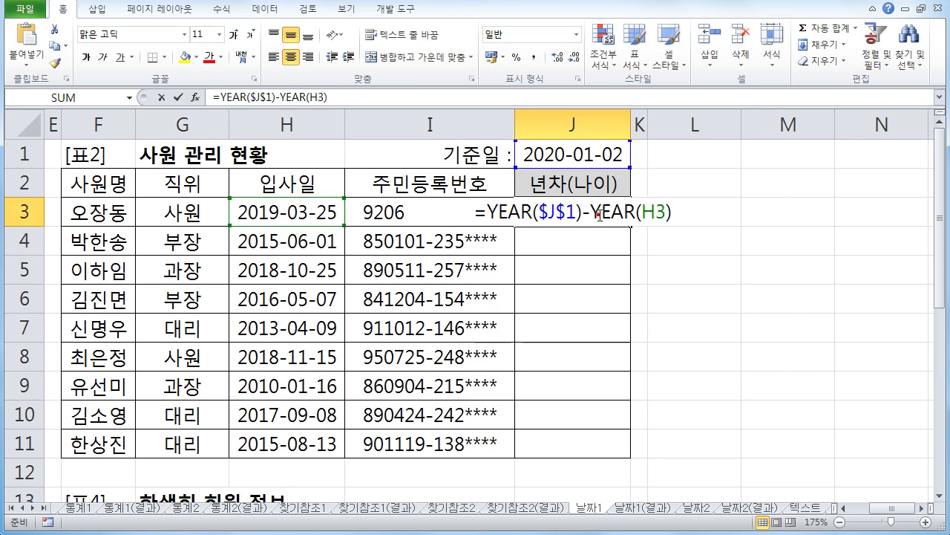
click(678, 212)
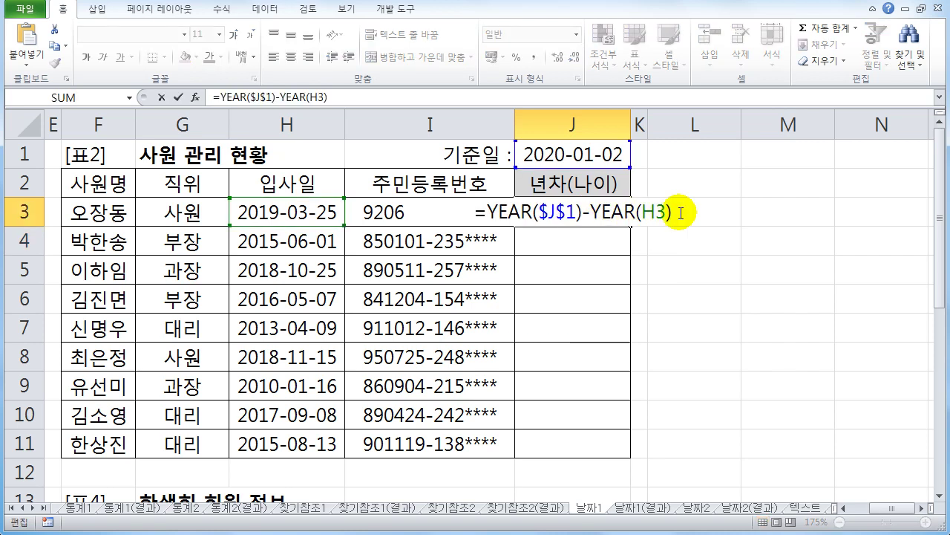
text(&)
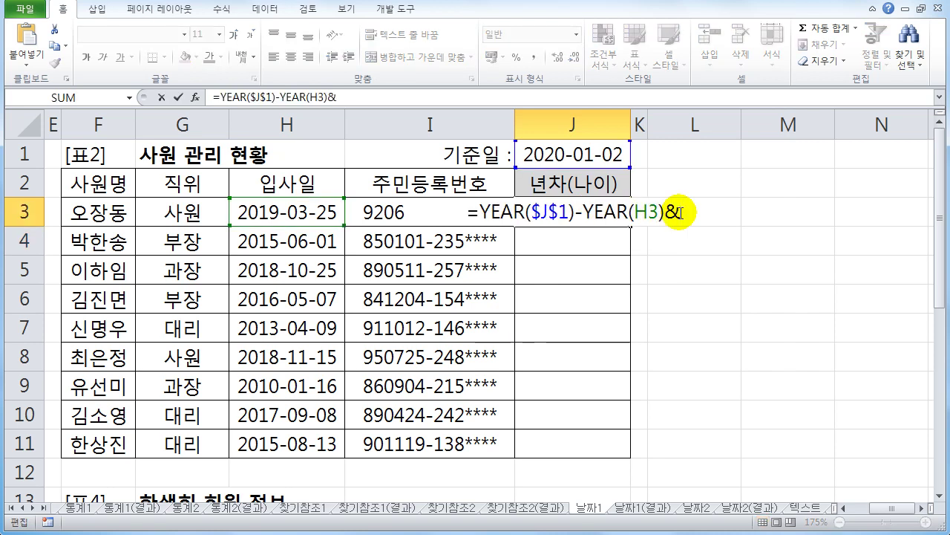
text(")
text(년차)
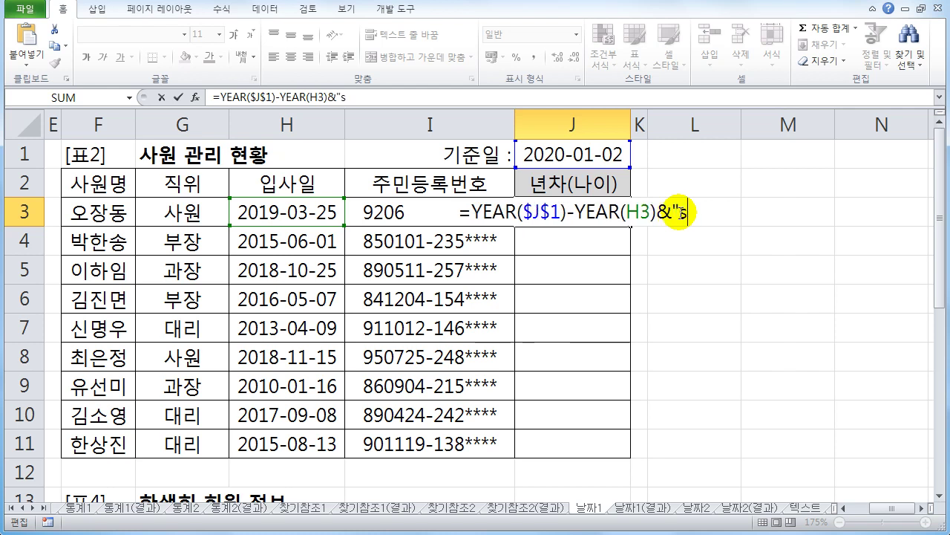
text(()
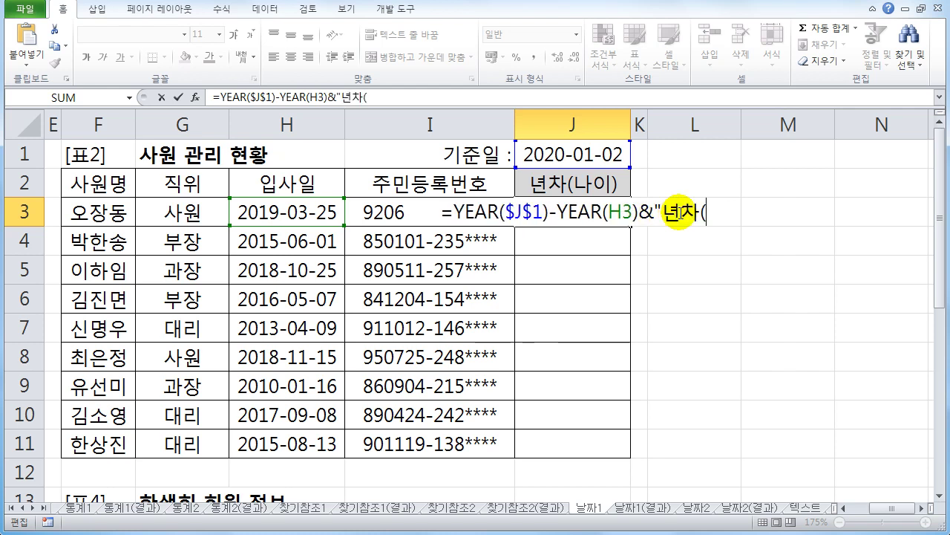
text(")
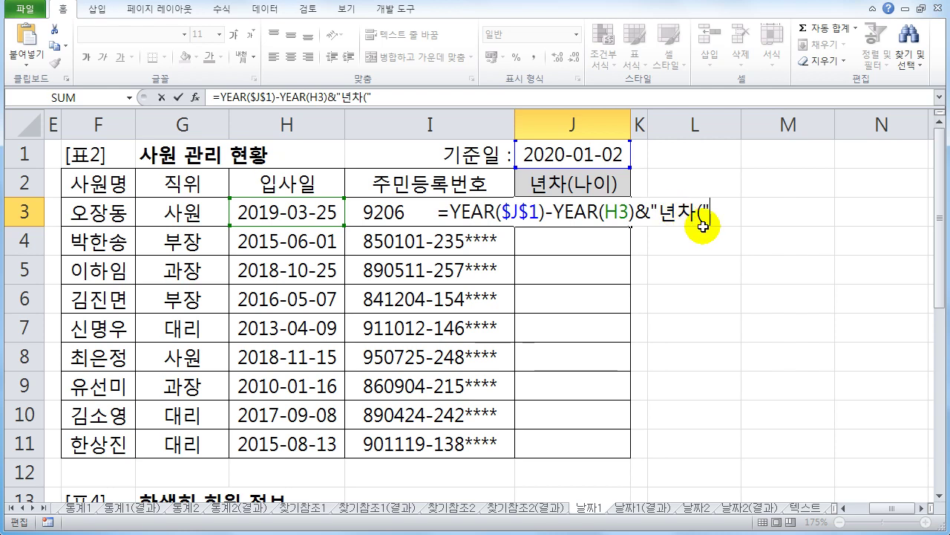
key(Return)
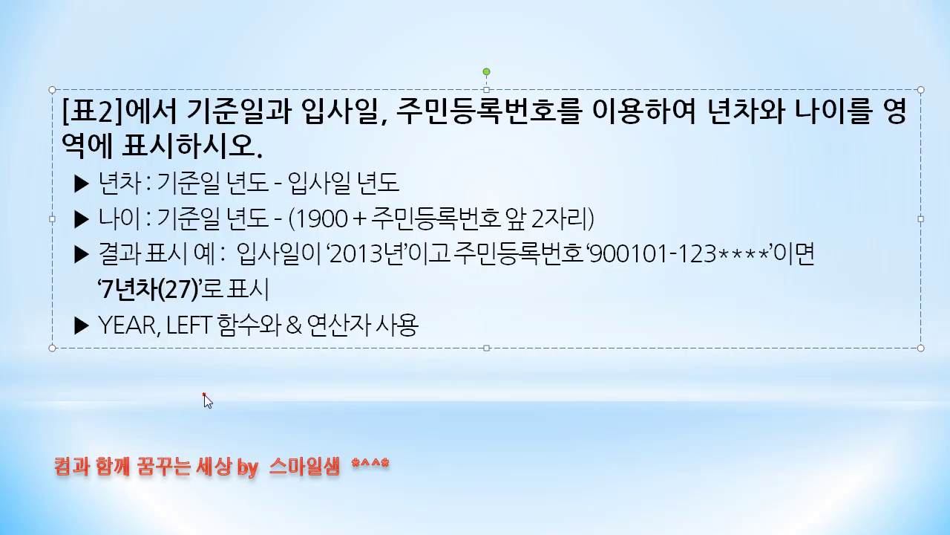
Extend the J3 formula with &YEAR($J$1) after the "년차(" text, keeping the base date reference absolute
click(204, 394)
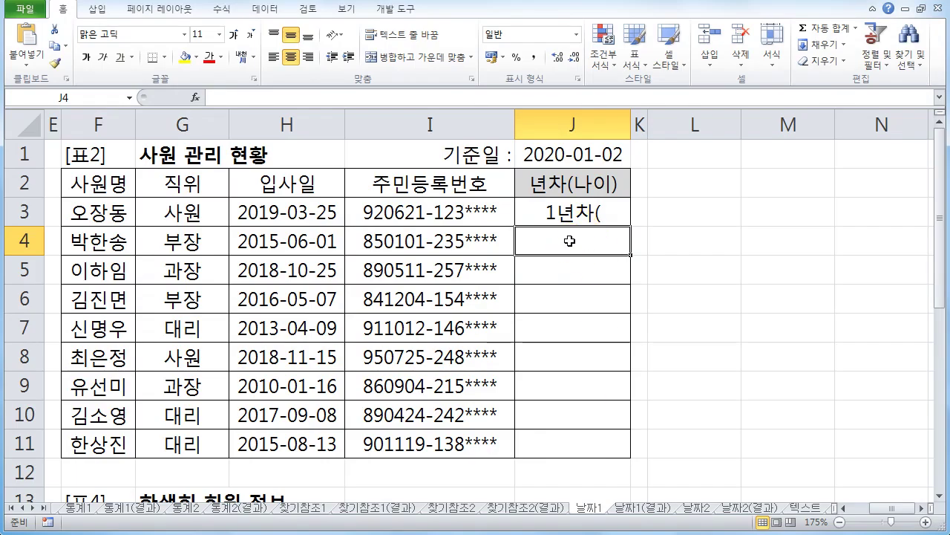
click(557, 212)
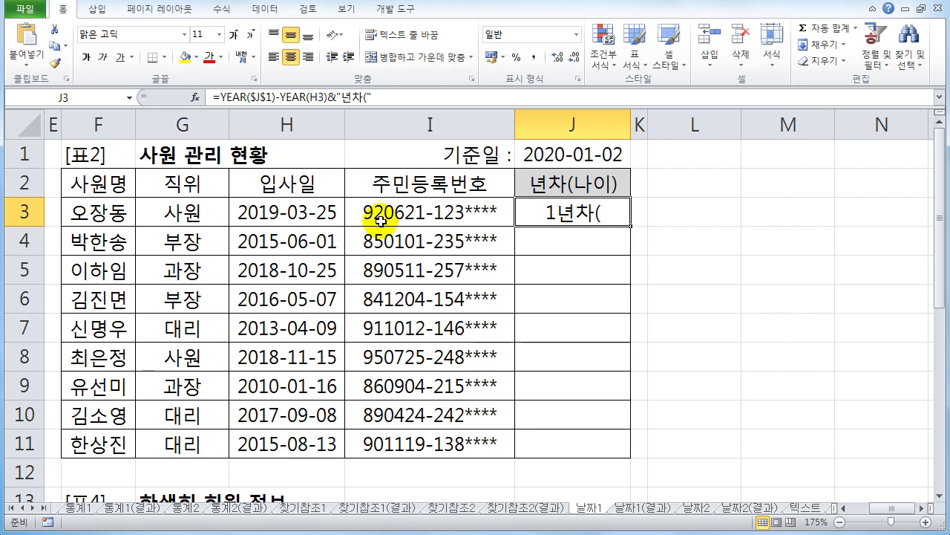
double_click(589, 215)
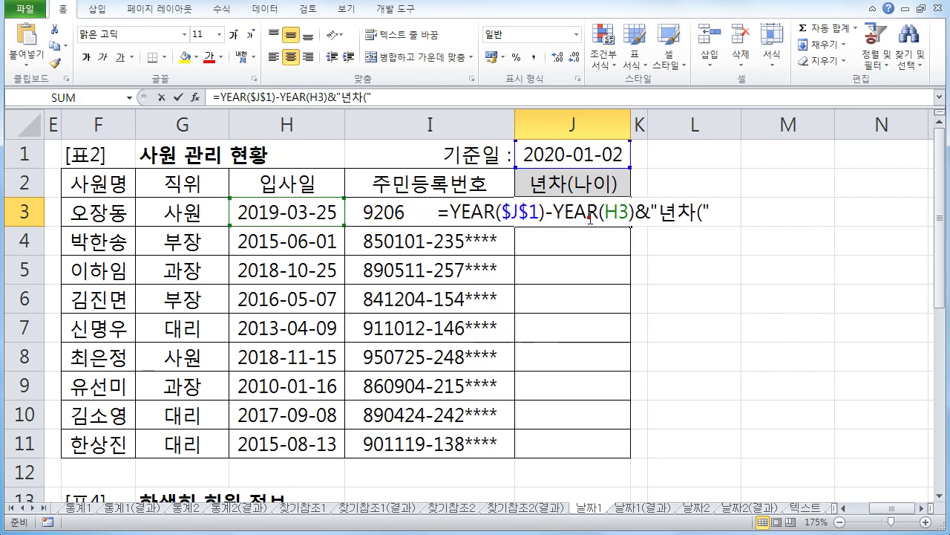
click(715, 214)
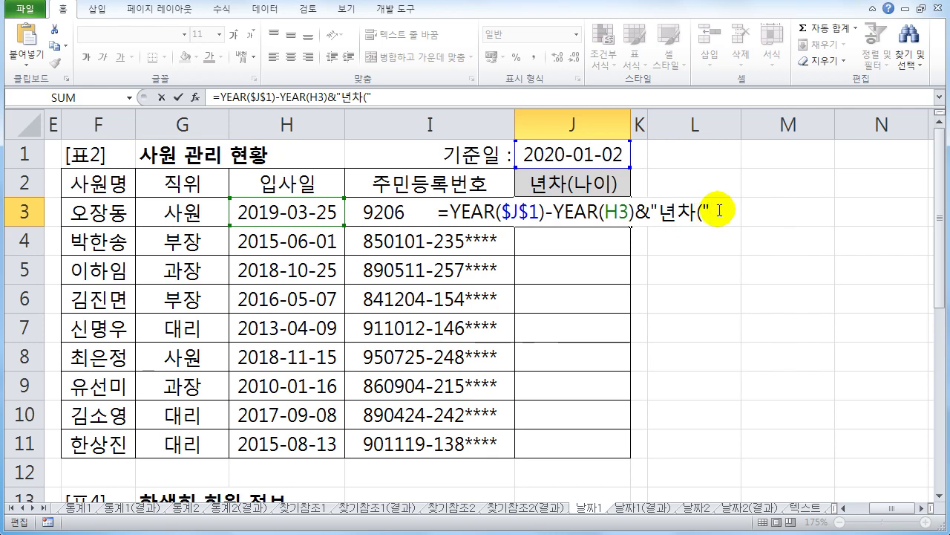
text(&)
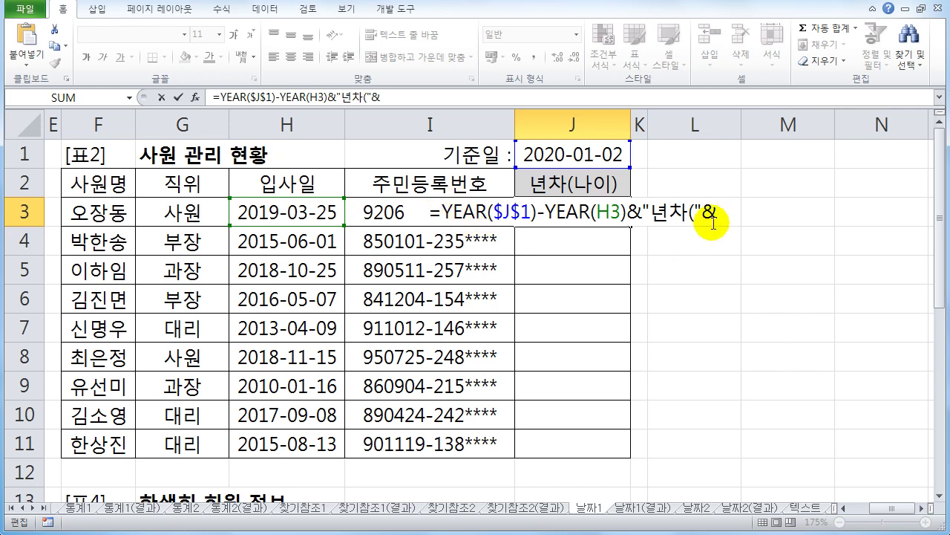
text(ㅛ)
key(Hangul)
key(BackSpace)
text(y)
double_click(739, 238)
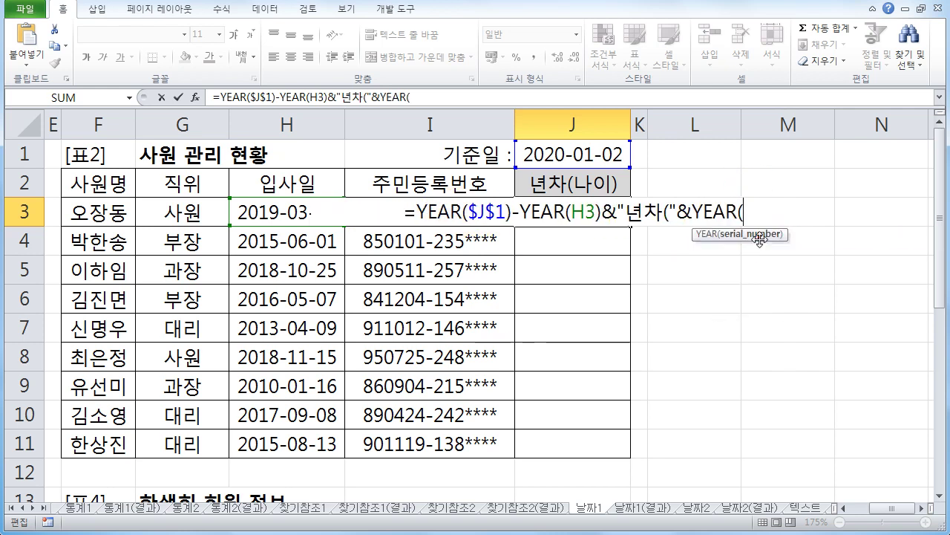
click(592, 155)
key(F4)
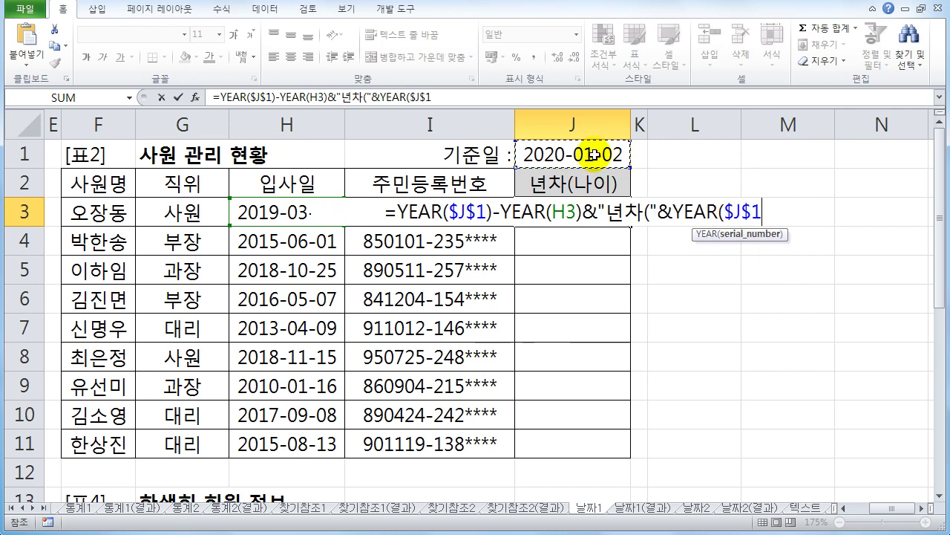
text())
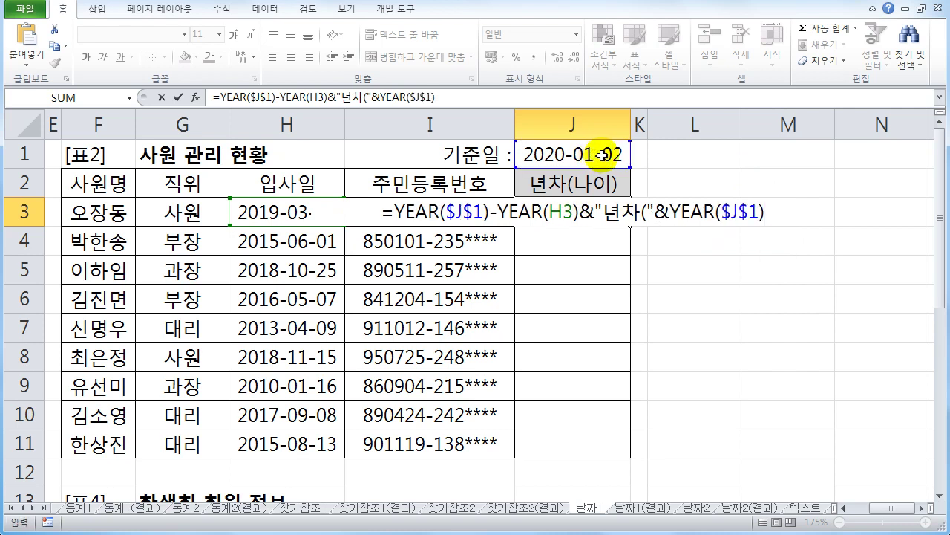
Subtract the birth year in the J3 formula by adding -(1900+LEFT(I3,2)), and enter the formula
text(-)
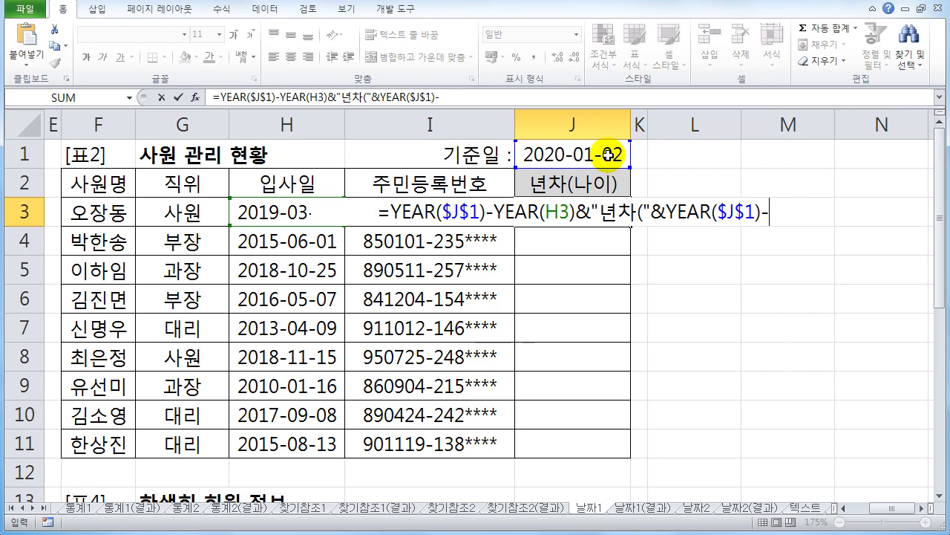
text((1900+)
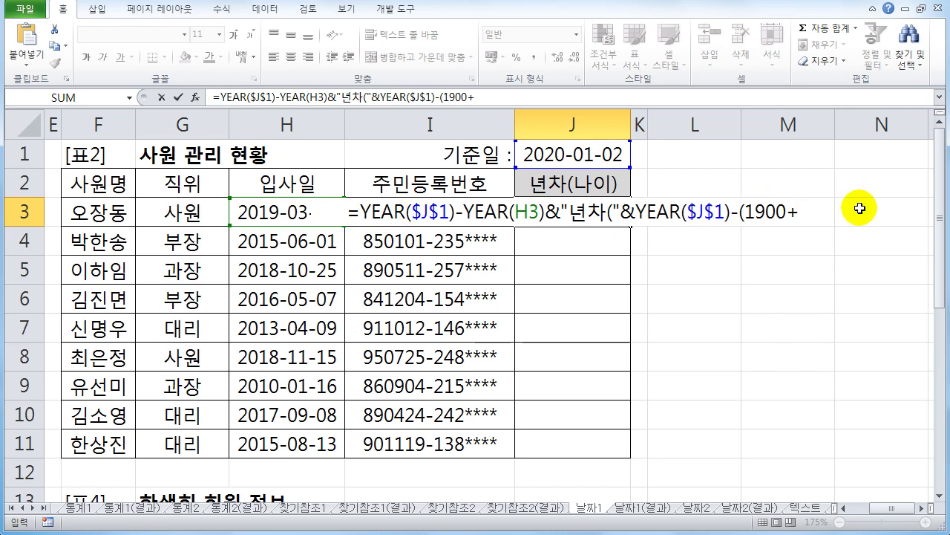
text(left()
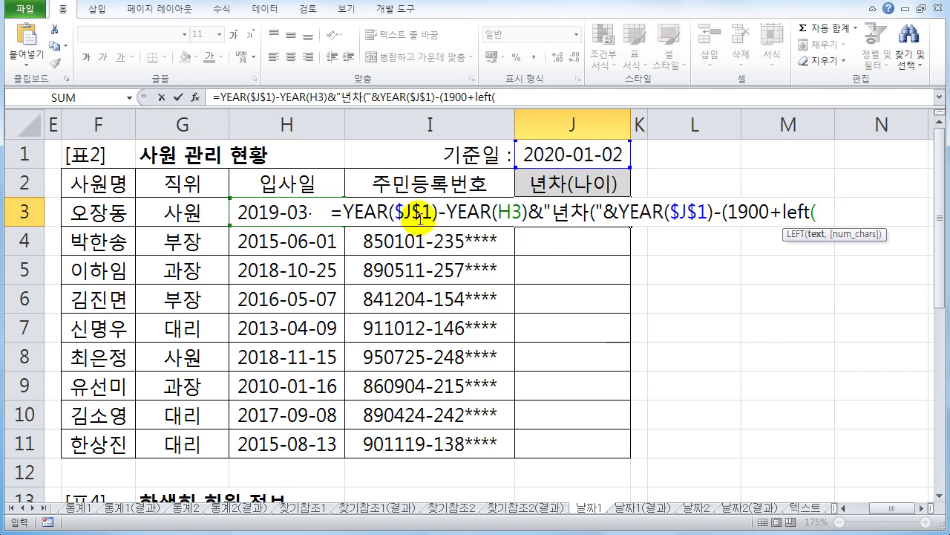
text(i)
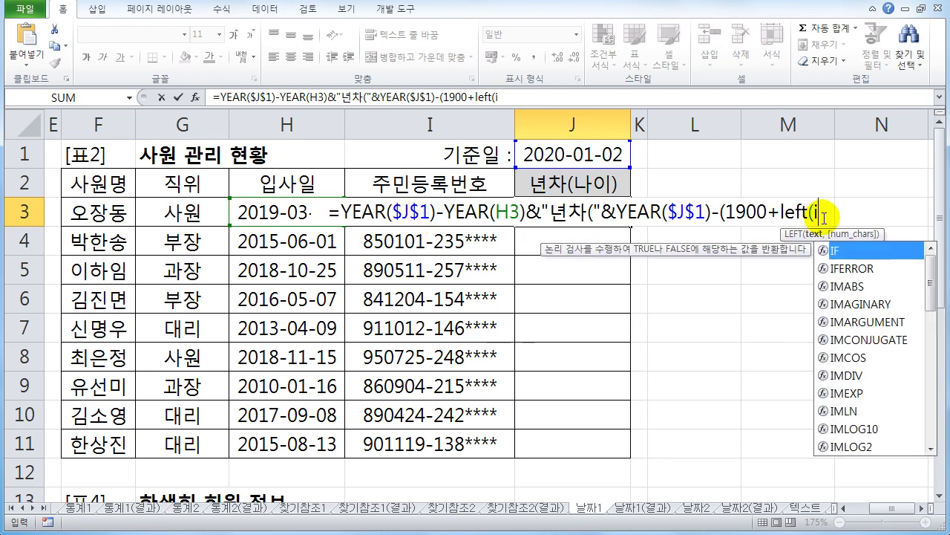
text(3)
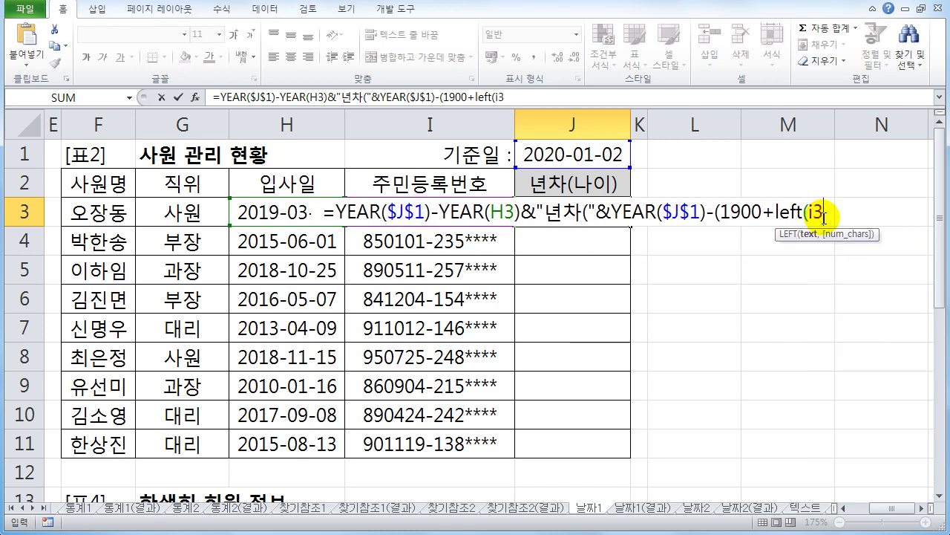
text(,)
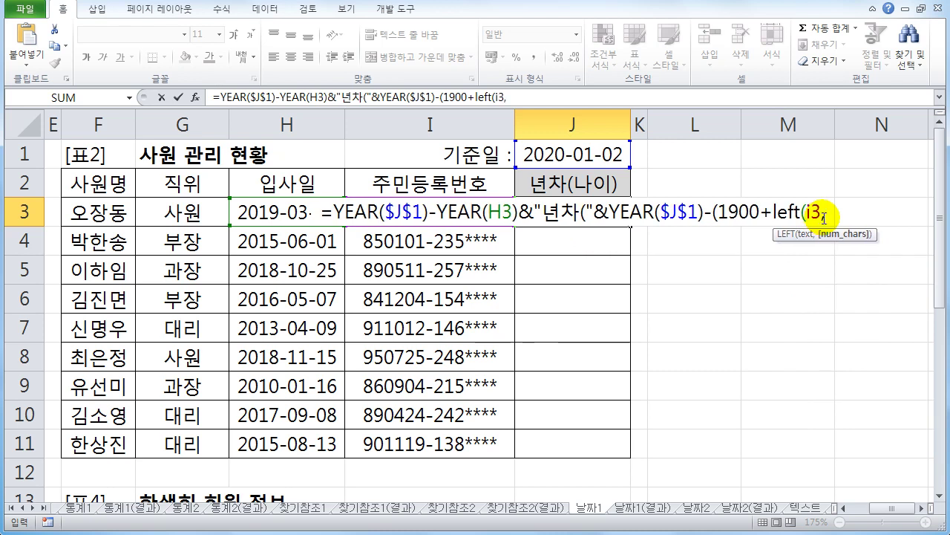
text(2))
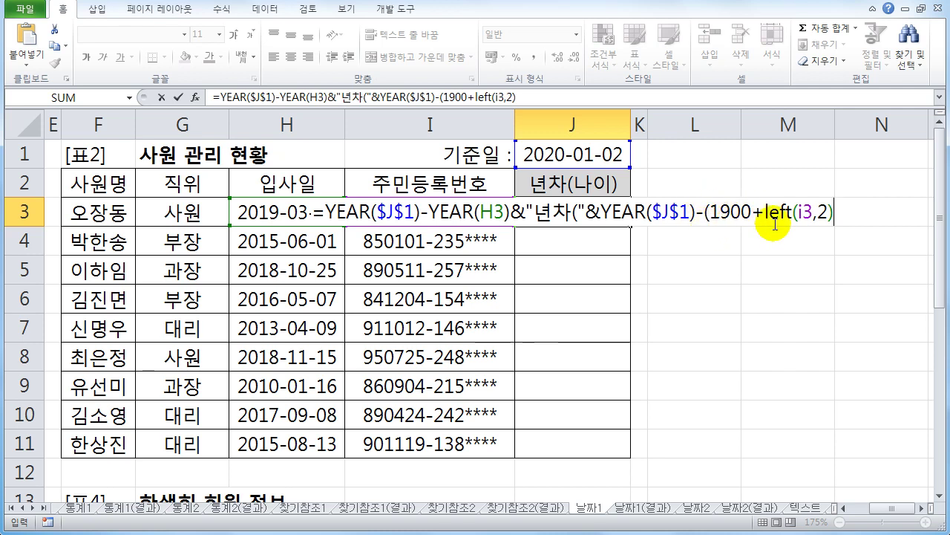
text())
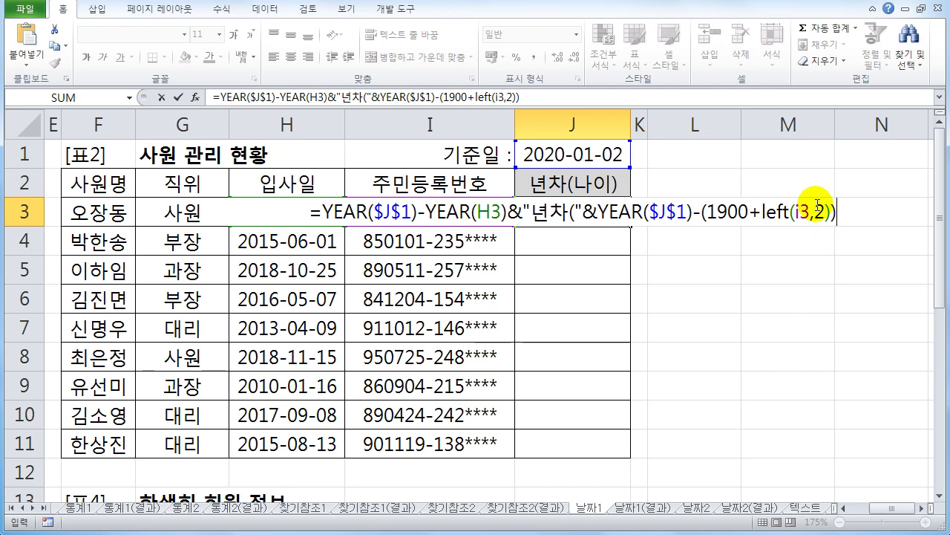
key(Return)
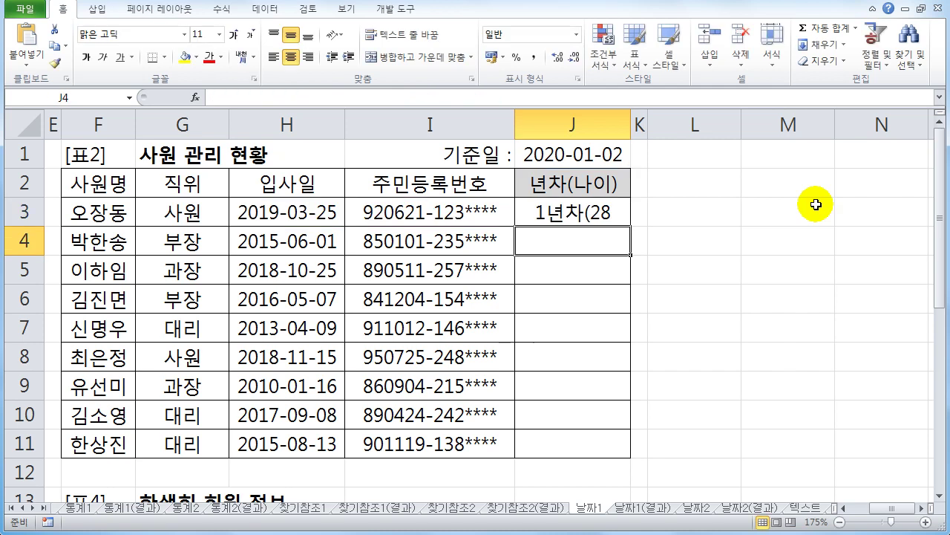
Append &")" to the end of the J3 formula to close the age parenthesis
click(588, 216)
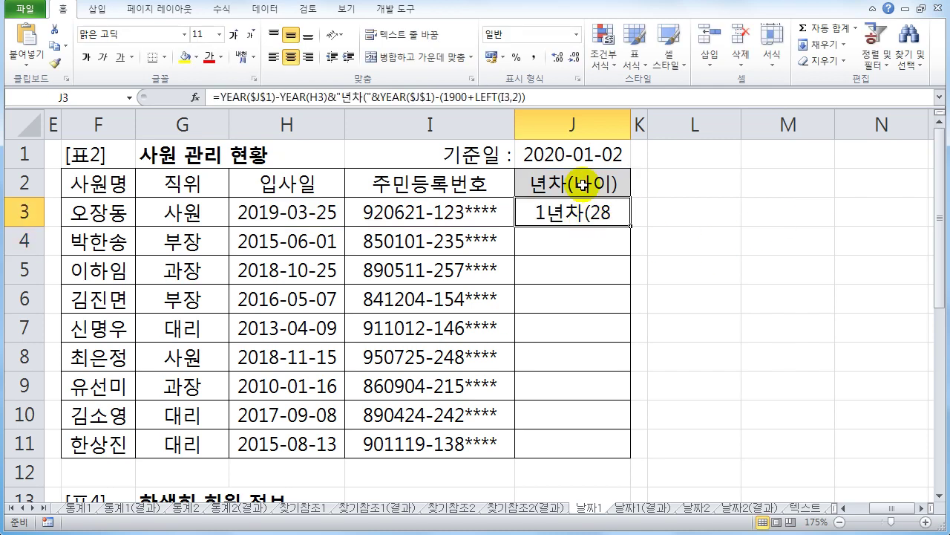
double_click(592, 213)
click(849, 212)
click(853, 211)
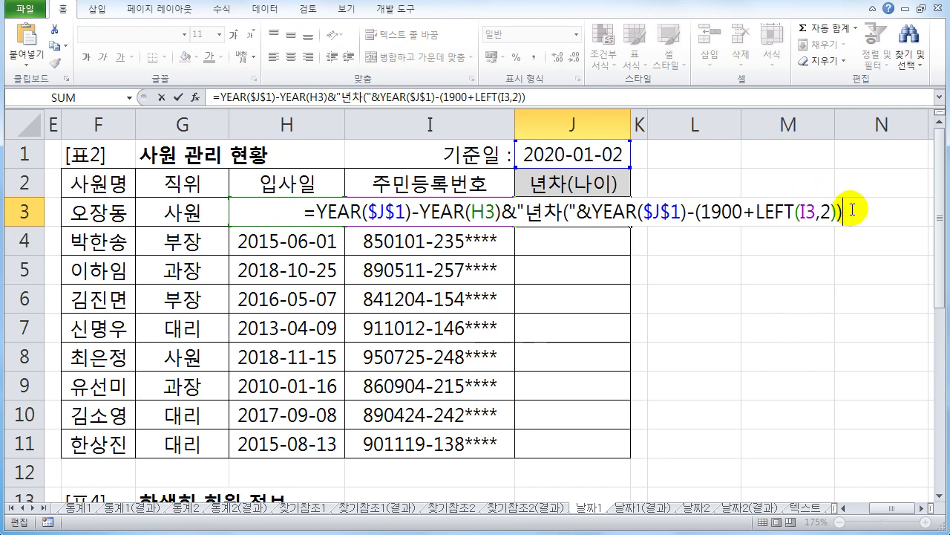
text(&")
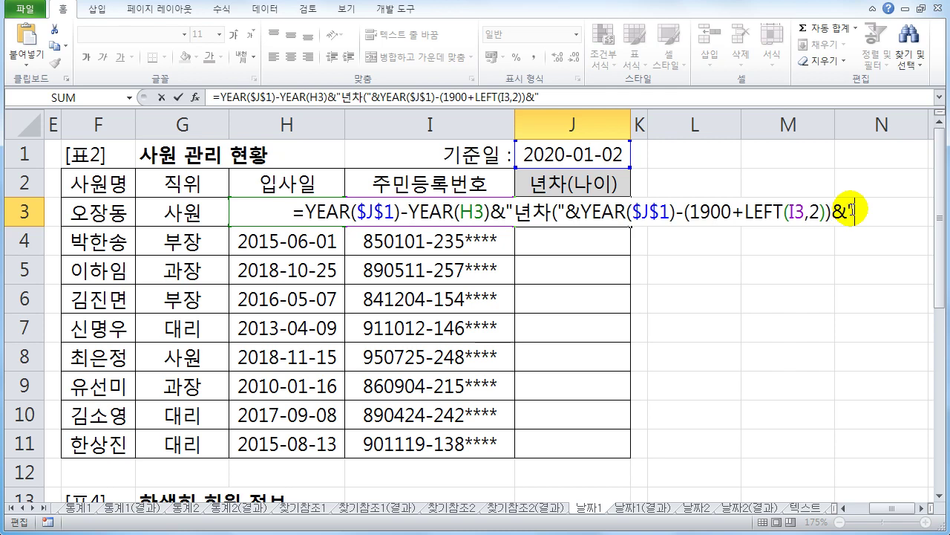
text()")
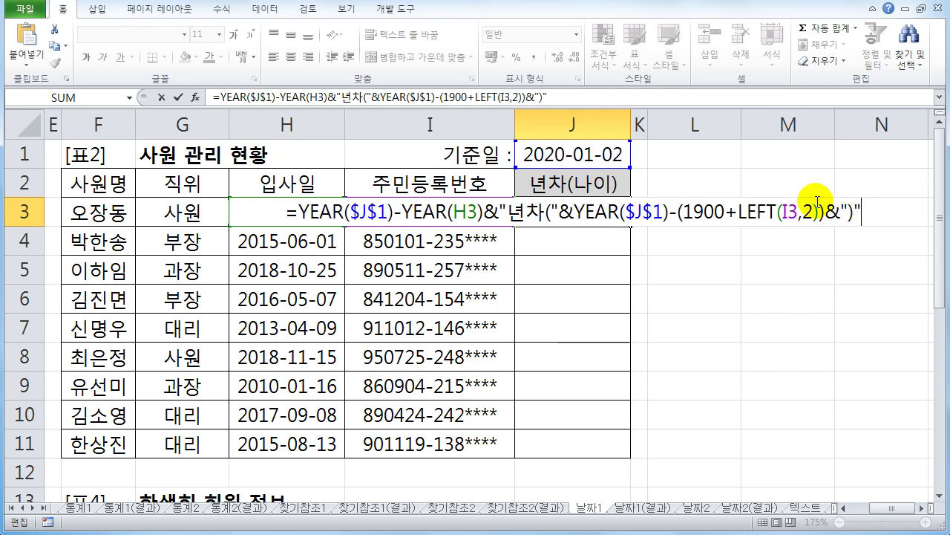
key(Return)
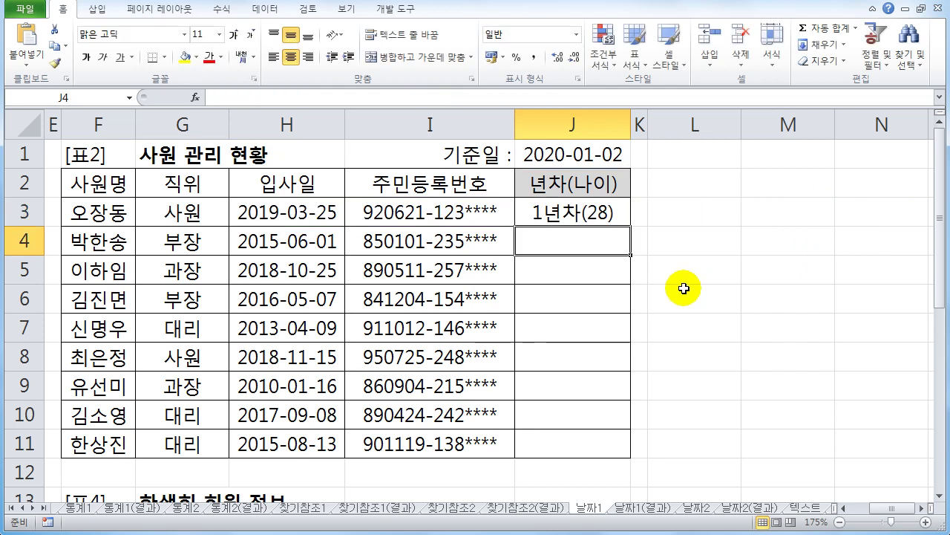
Fill the J3 formula down through J11 and select J11 to check the copied formula
click(613, 209)
drag(628, 227, 602, 460)
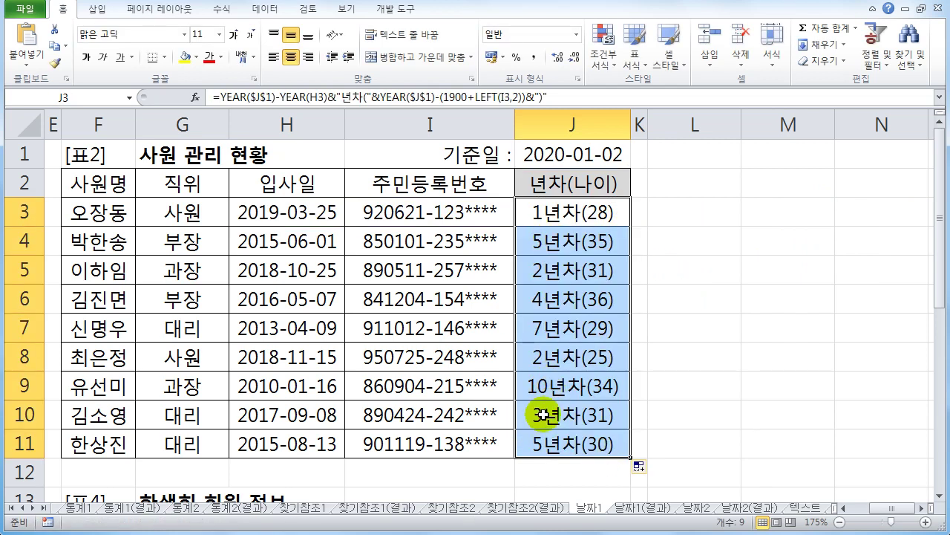
click(560, 444)
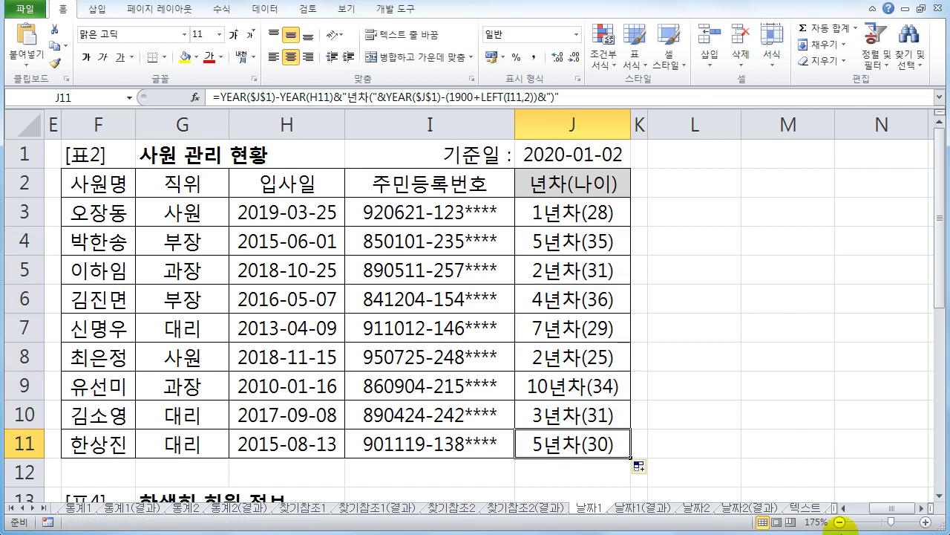